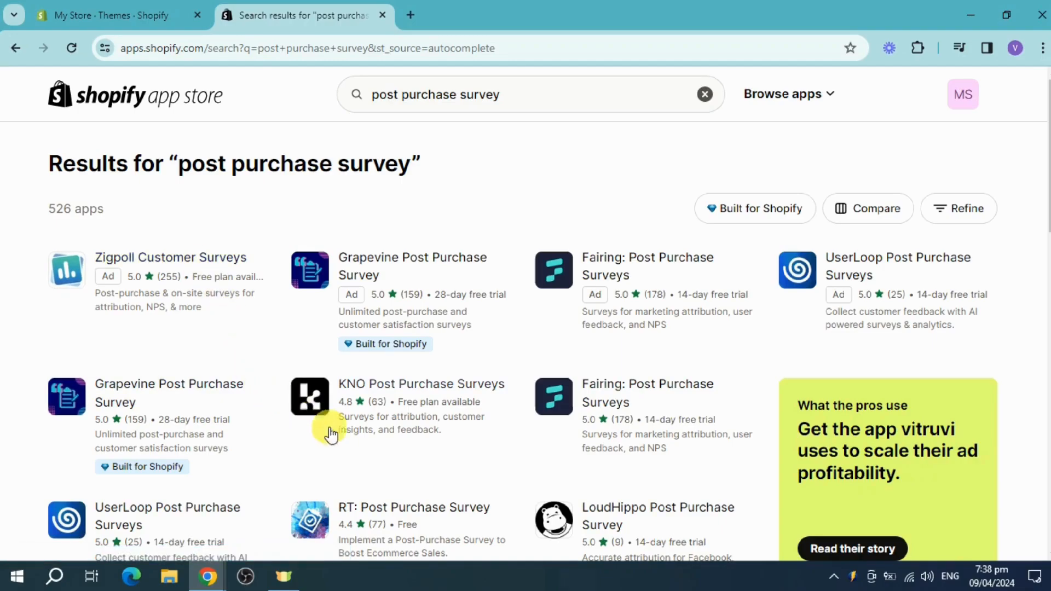
Open the KNO Post Purchase Surveys listing and review its pricing plans
click(442, 400)
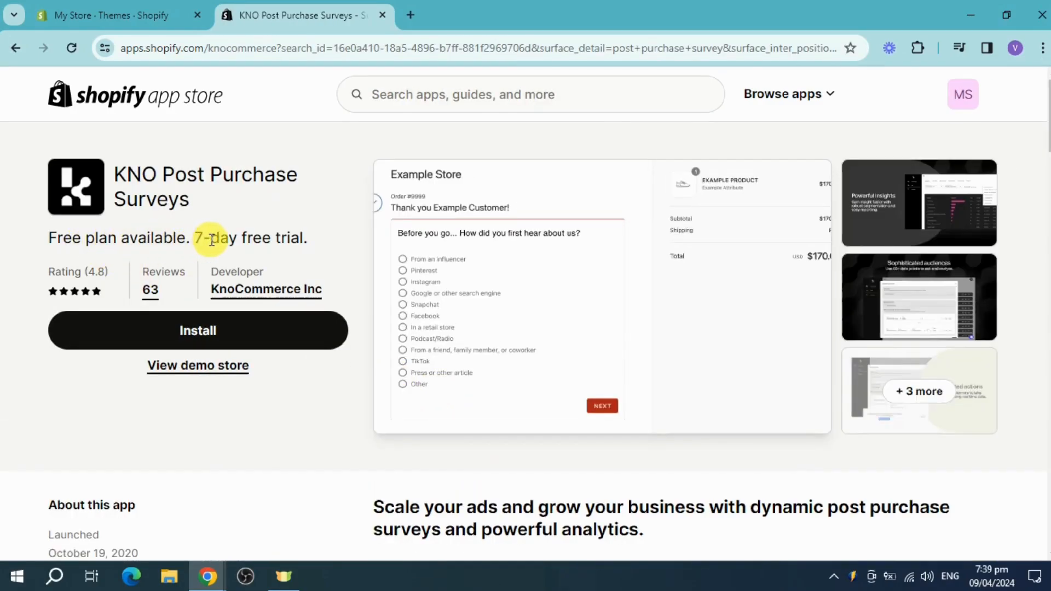
scroll(425, 432, down, 15)
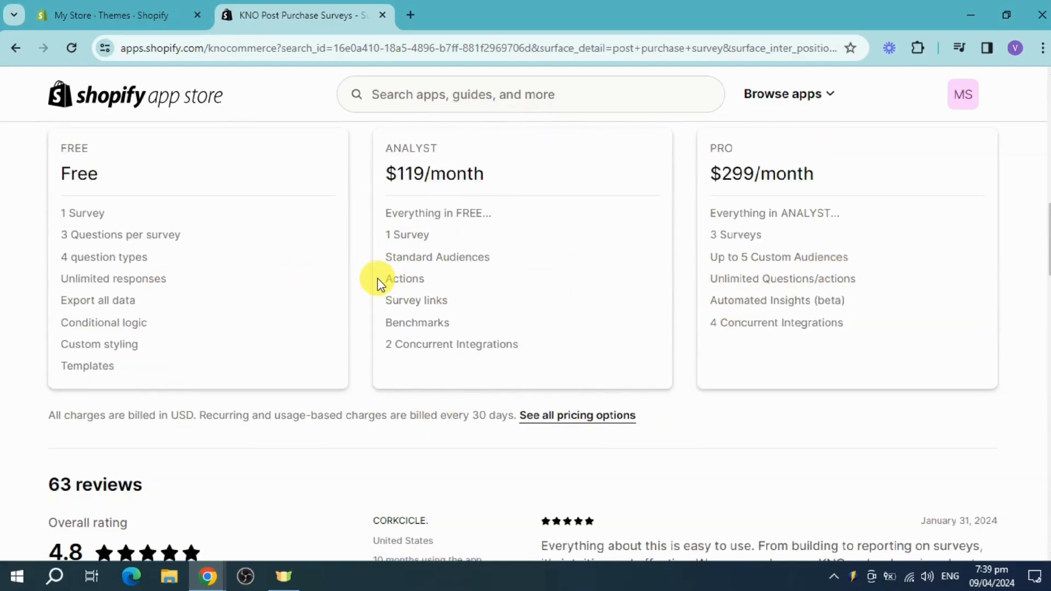
scroll(378, 278, up, 10)
scroll(381, 278, up, 3)
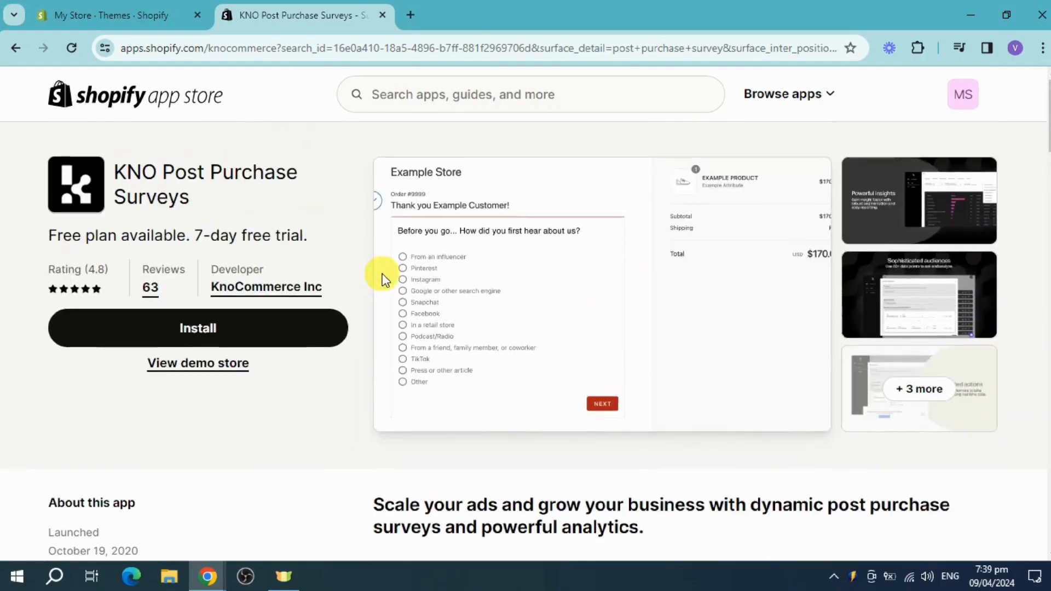
Install KNO Post Purchase Surveys on the store and approve its requested data access
click(277, 343)
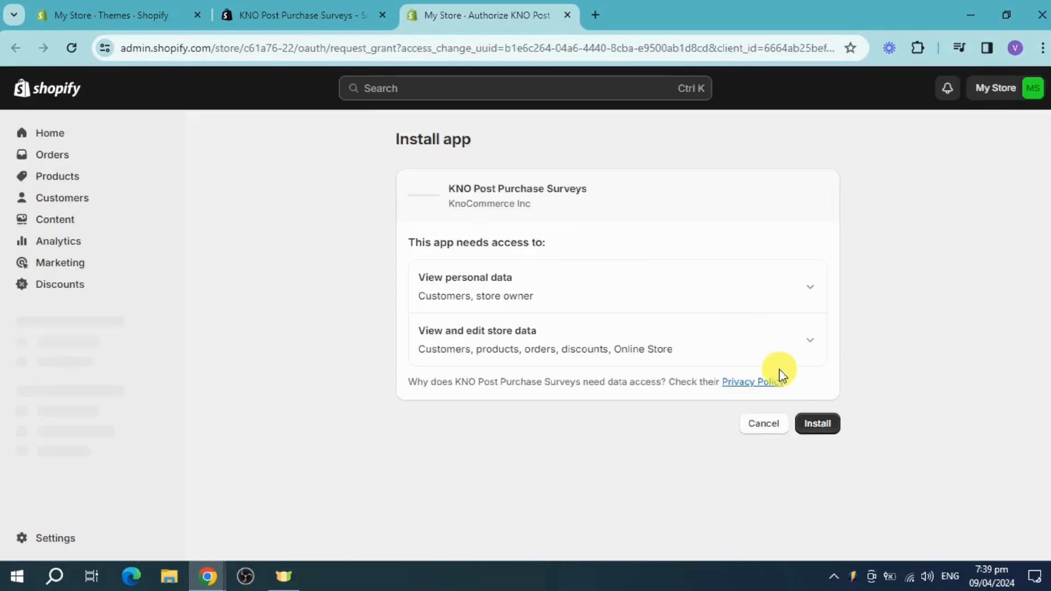
click(803, 426)
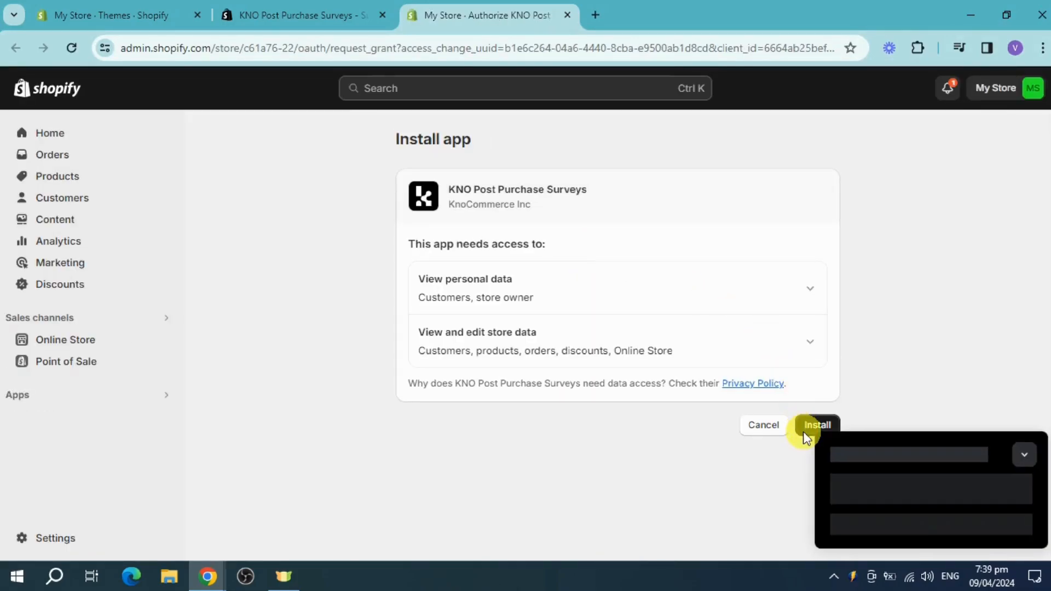
click(1023, 454)
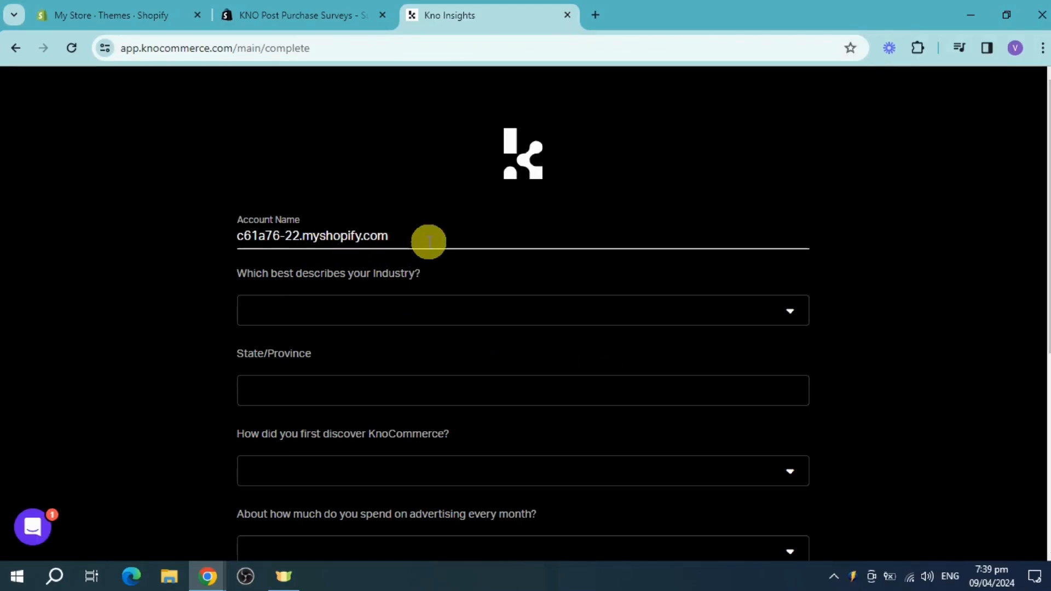
Set the industry to Clothing & Fashion and the KnoCommerce discovery source to Other, specifying "Shopify App Store"
click(444, 311)
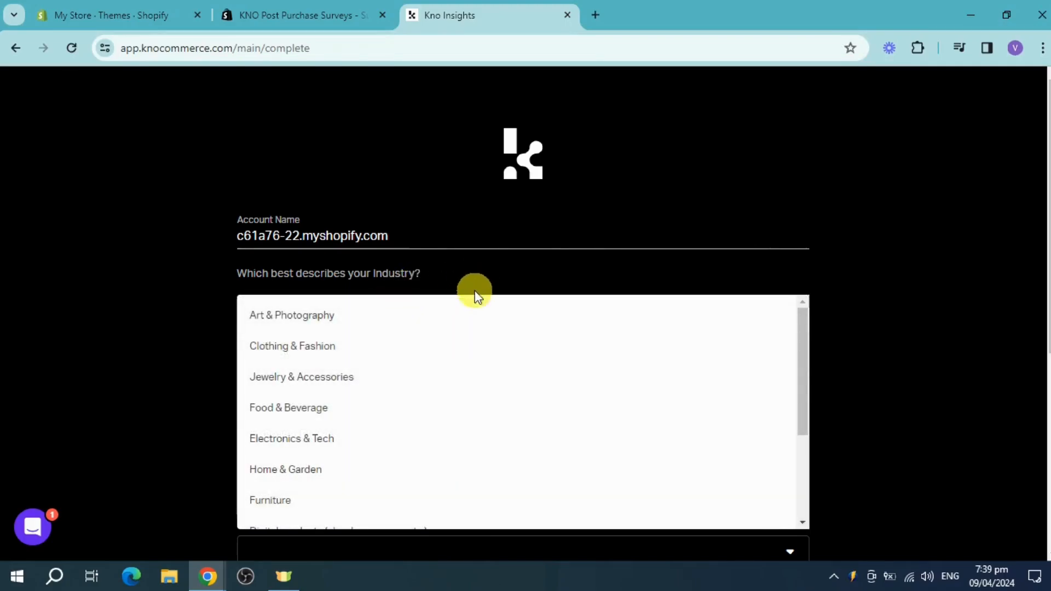
click(302, 350)
click(348, 397)
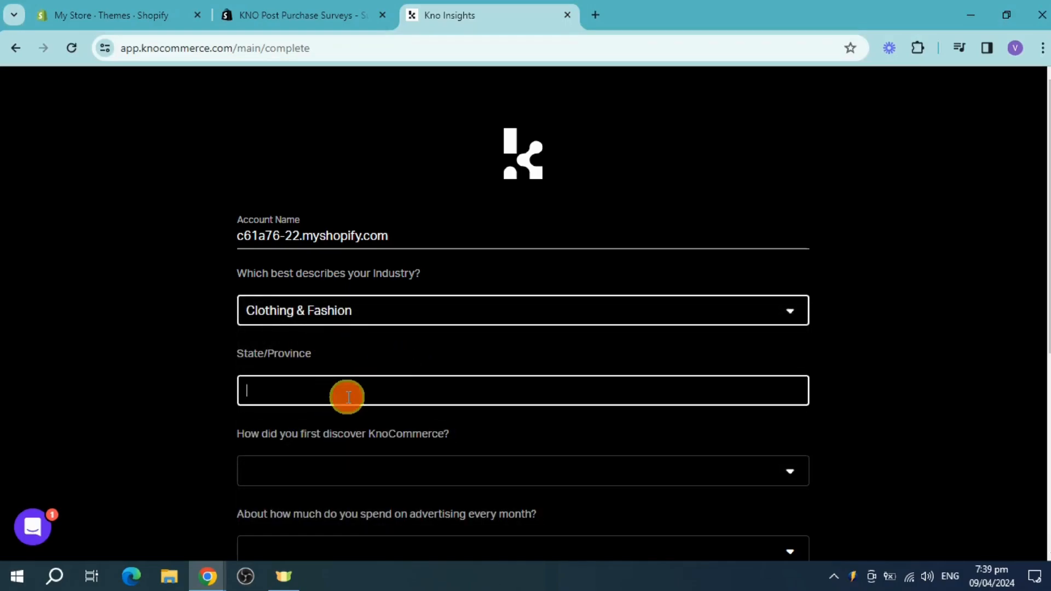
scroll(582, 372, down, 3)
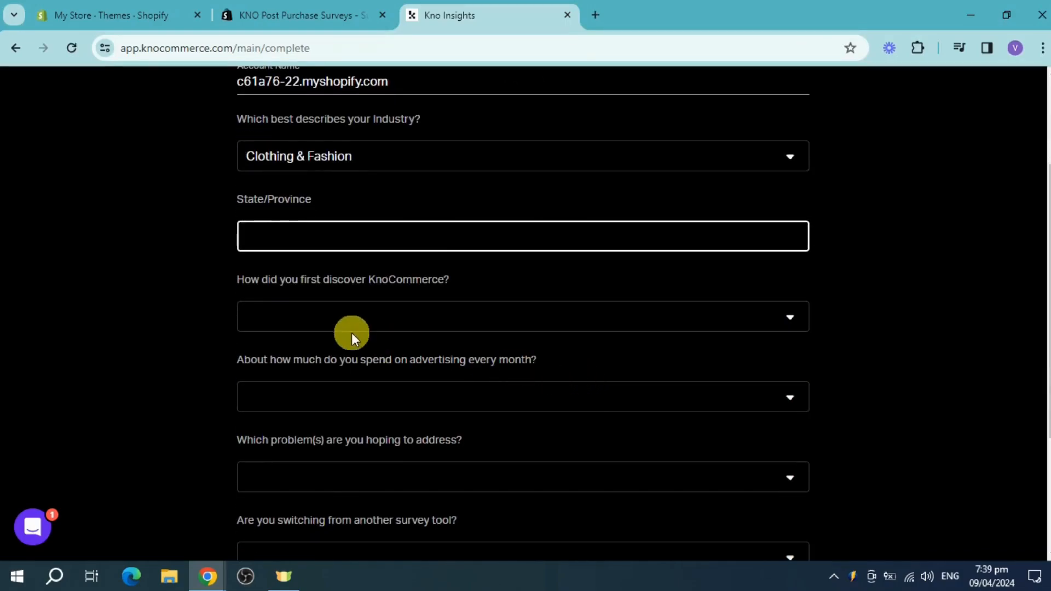
click(394, 317)
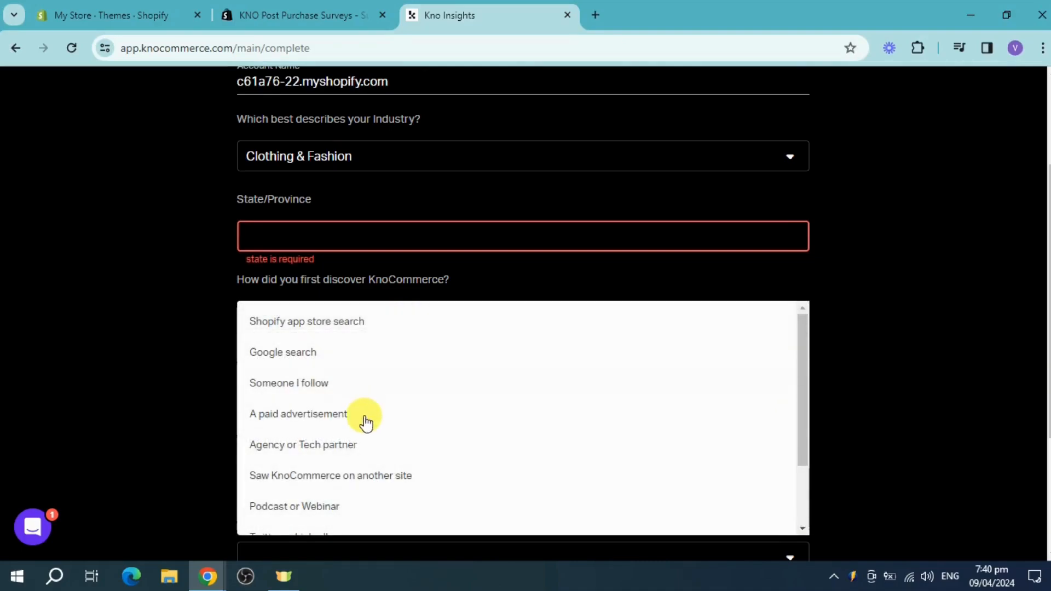
scroll(372, 426, down, 2)
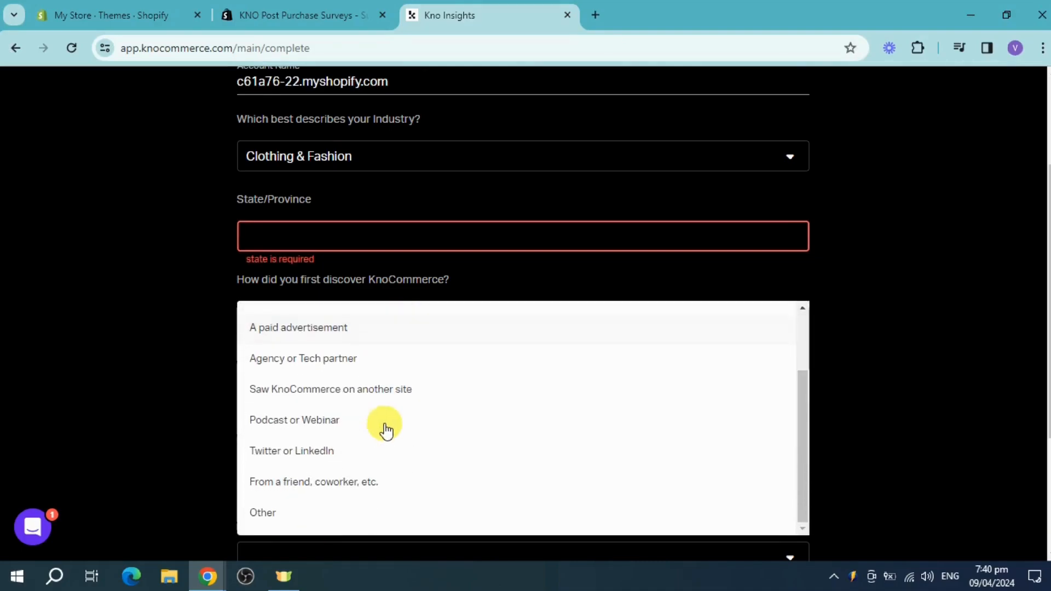
click(289, 518)
click(398, 406)
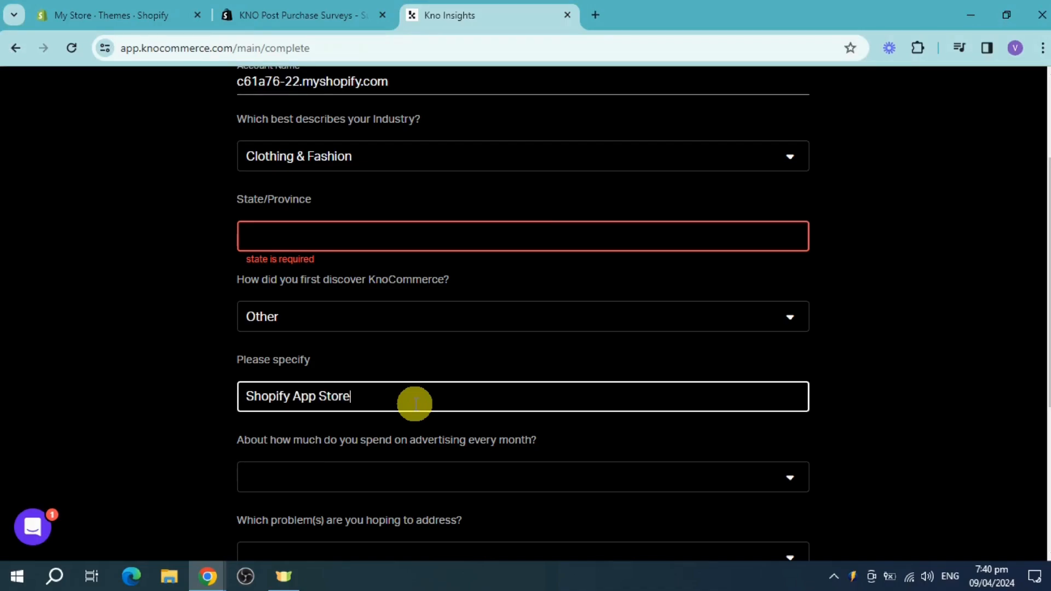
Set the monthly advertising spend to < $10,000 and choose Marketing attribution and Customer insights as the problems to address
scroll(629, 370, down, 3)
click(624, 316)
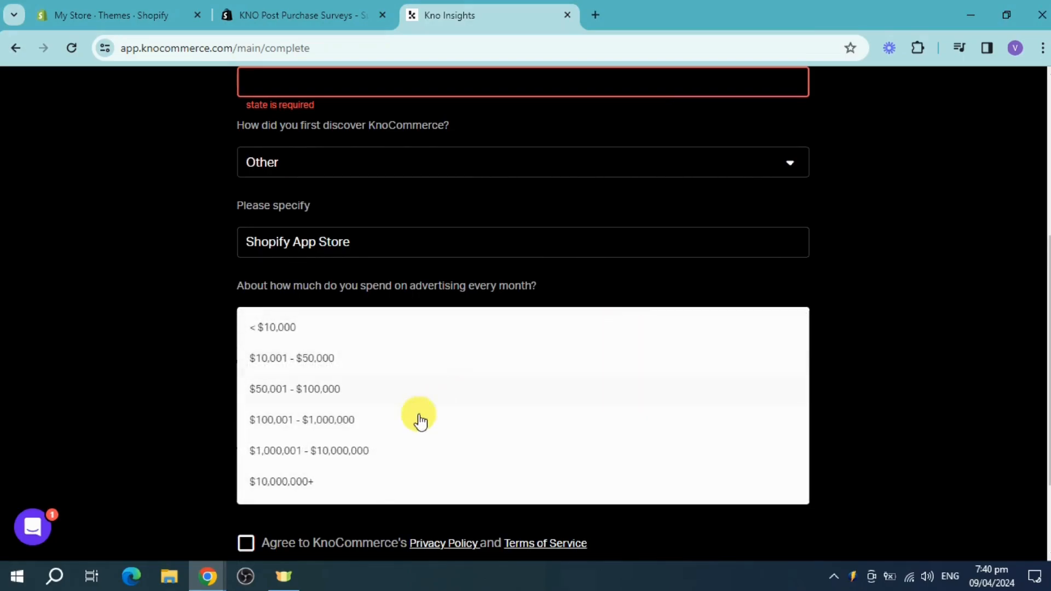
click(308, 327)
scroll(467, 342, down, 2)
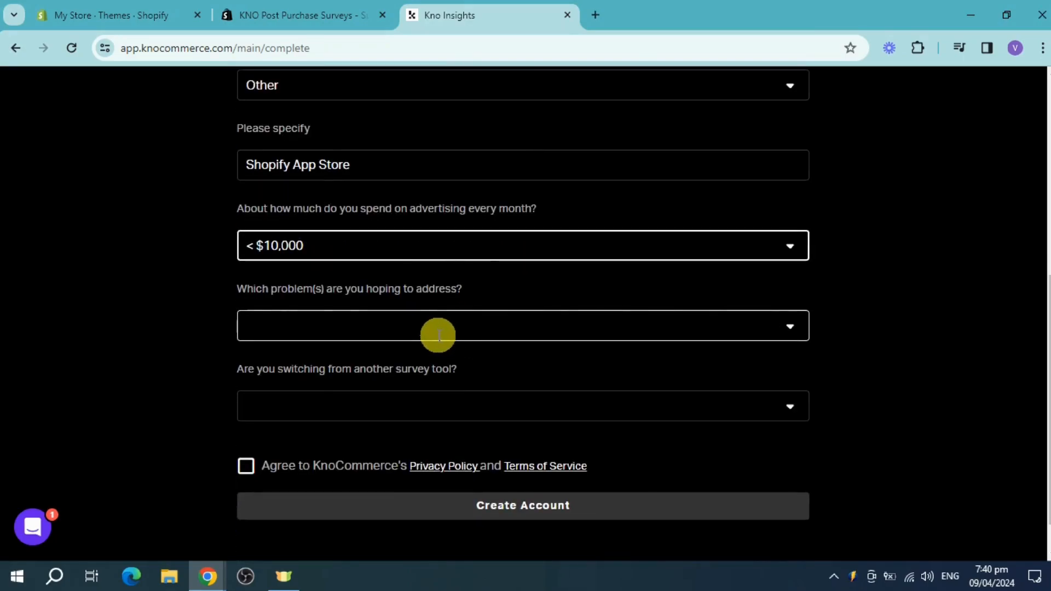
click(432, 338)
click(361, 343)
click(375, 383)
click(151, 369)
Answer No to the question about switching from another survey tool
click(365, 399)
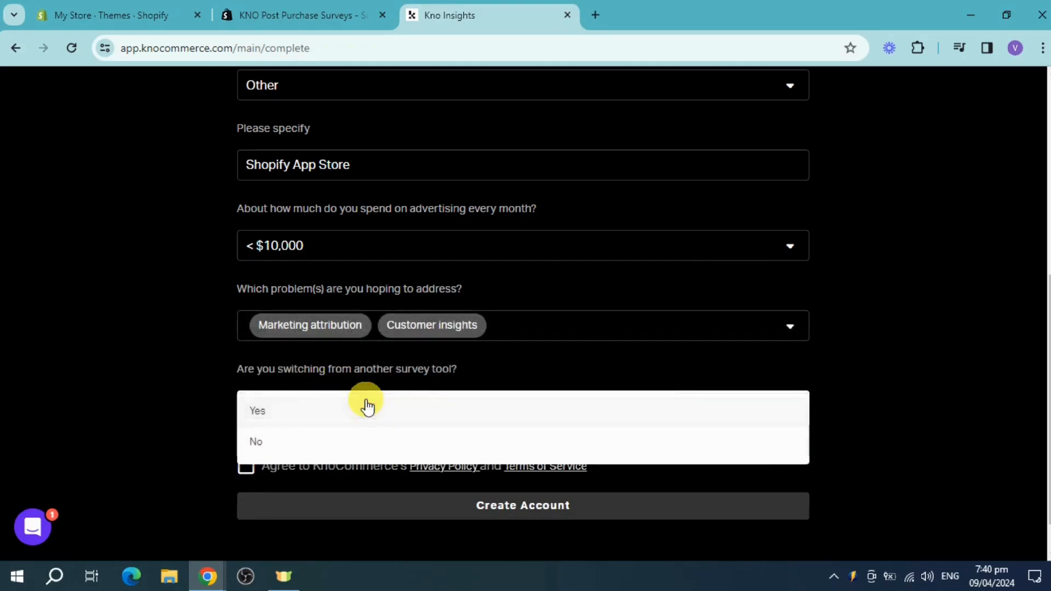
click(319, 411)
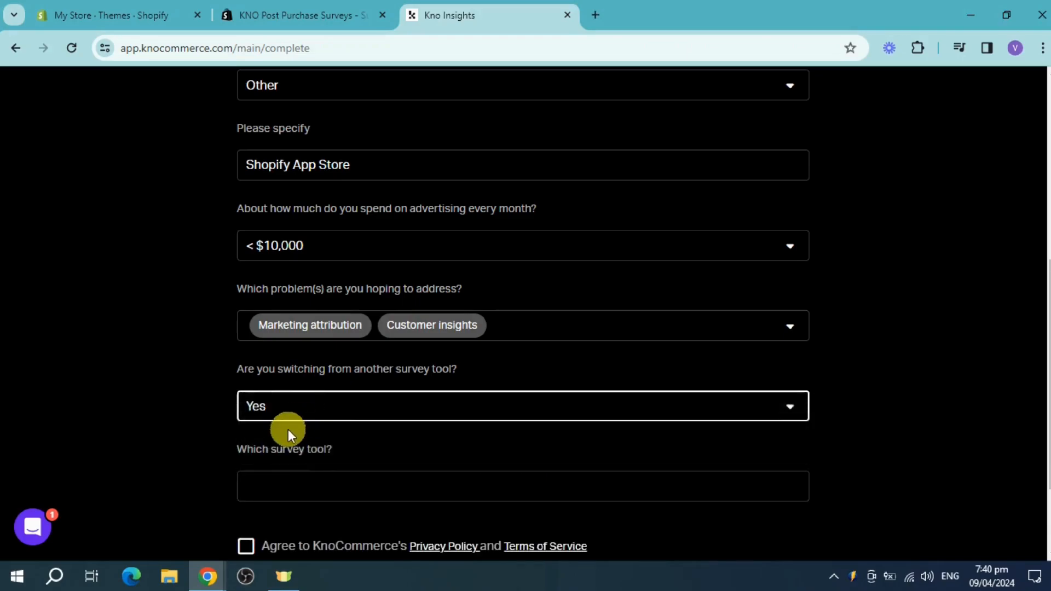
click(303, 406)
click(287, 455)
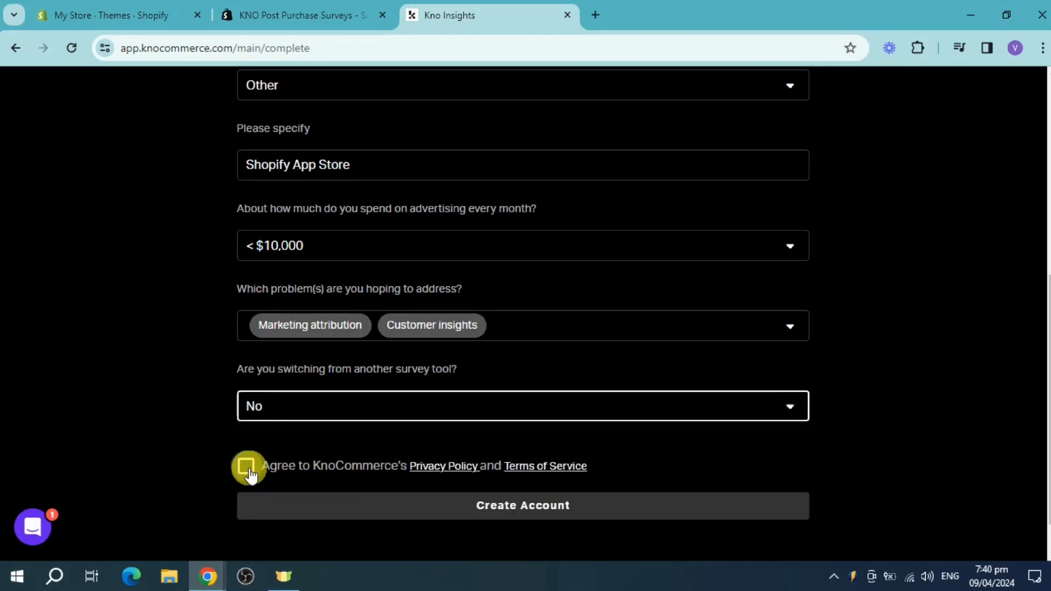
Agree to KnoCommerce's Privacy Policy and Terms of Service and create the account
click(247, 467)
scroll(615, 387, down, 1)
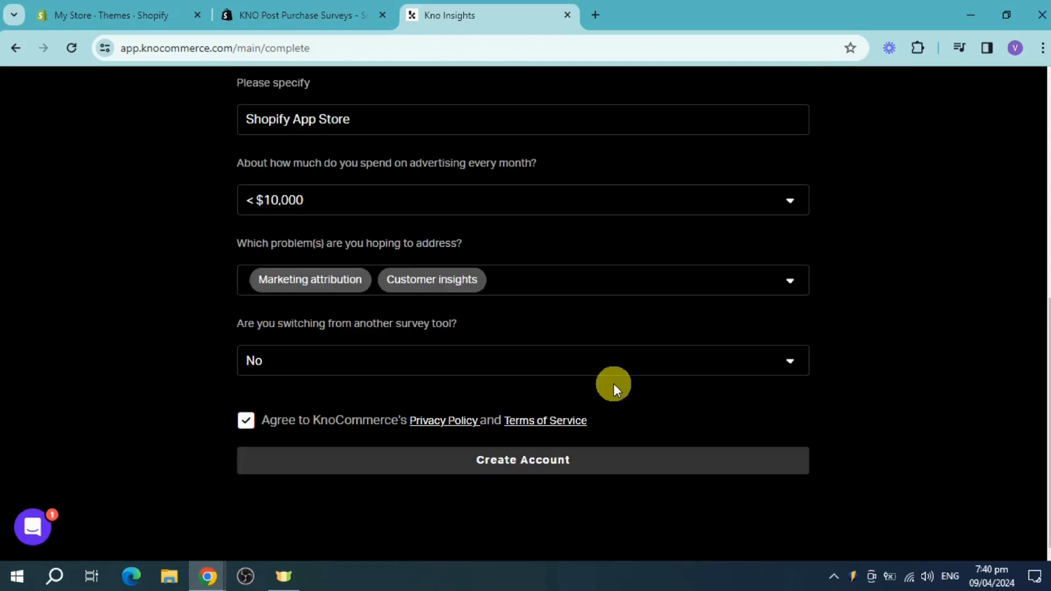
click(581, 463)
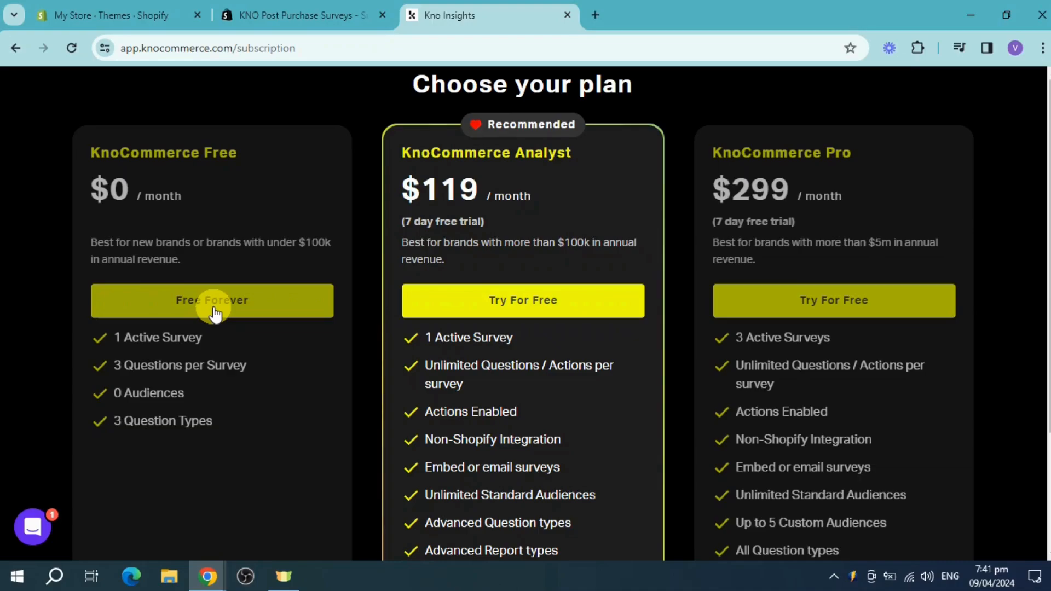
Choose the KnoCommerce Free plan at $0 per month
click(225, 310)
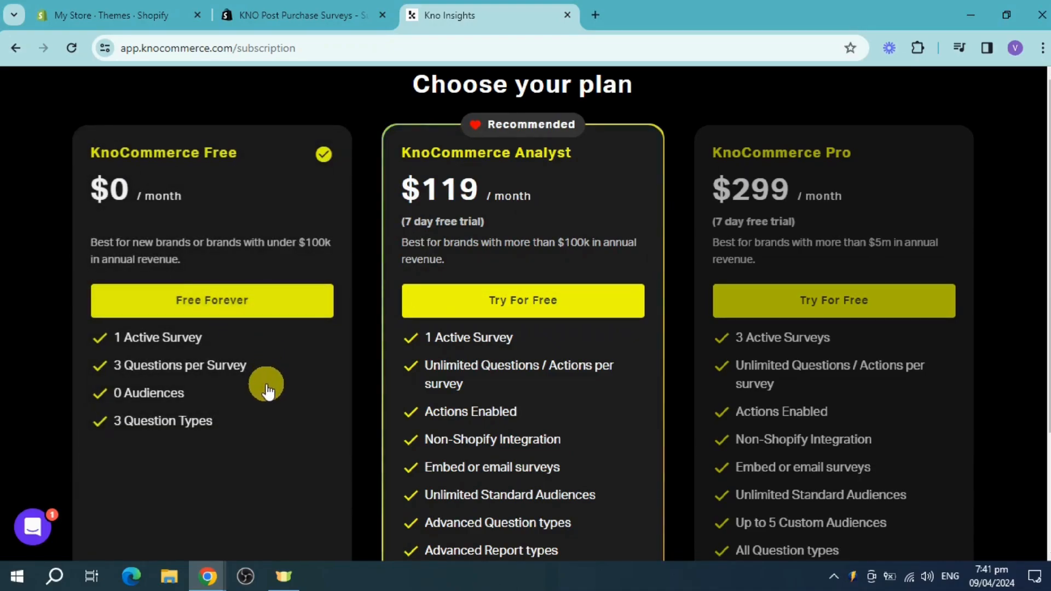
scroll(267, 386, down, 2)
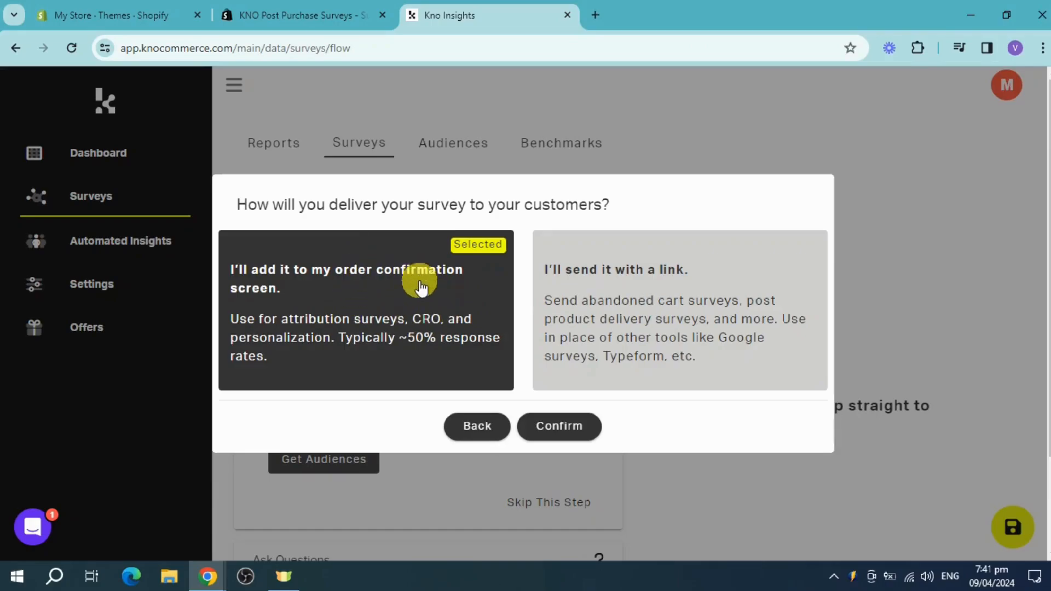
Confirm survey delivery on the order confirmation screen and title the survey "Are you satisfied?"
click(550, 425)
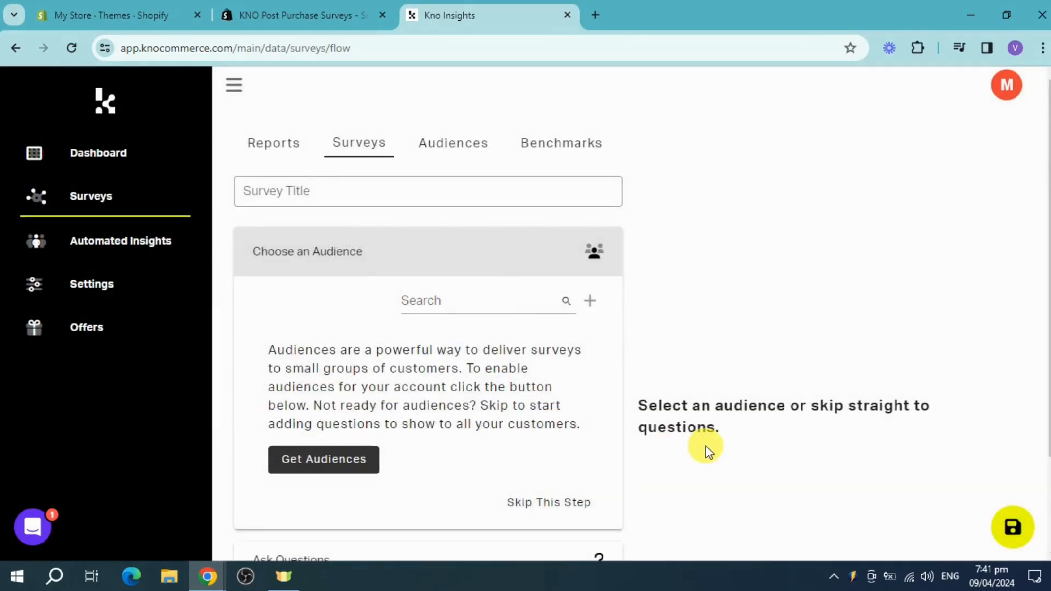
click(389, 196)
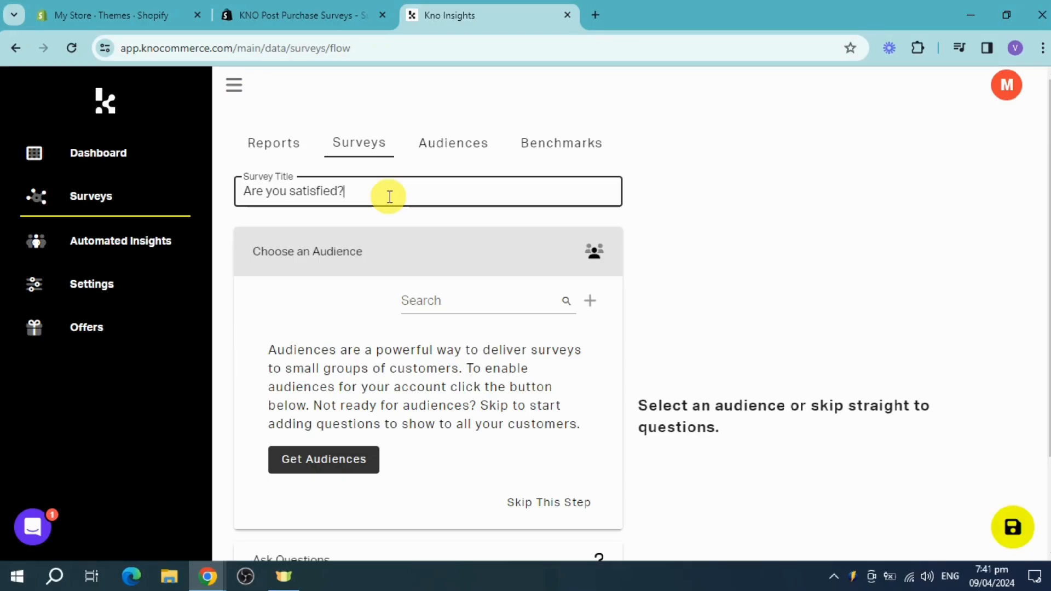
click(585, 241)
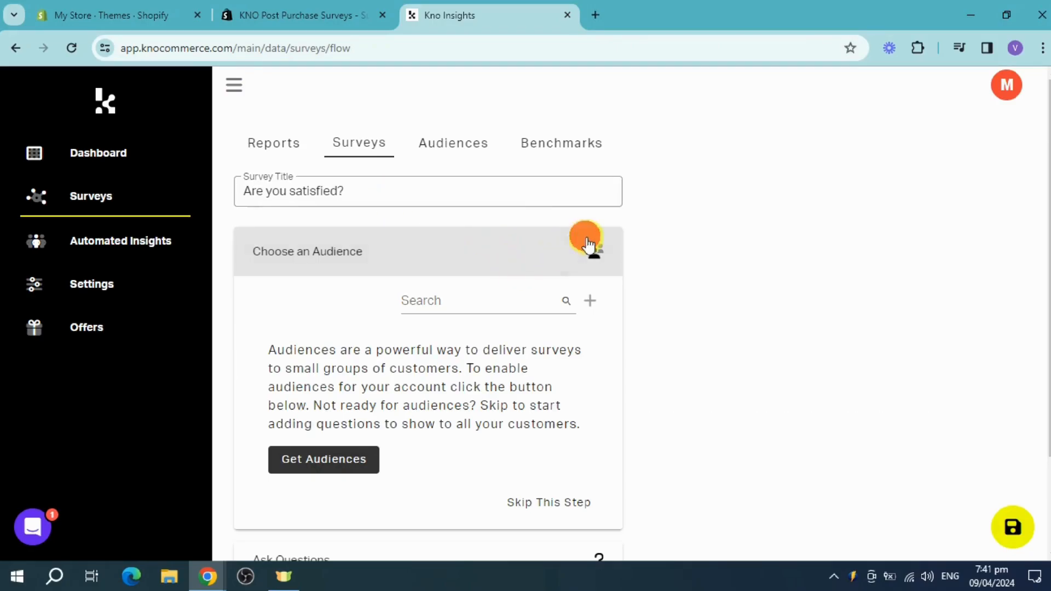
click(567, 249)
click(432, 299)
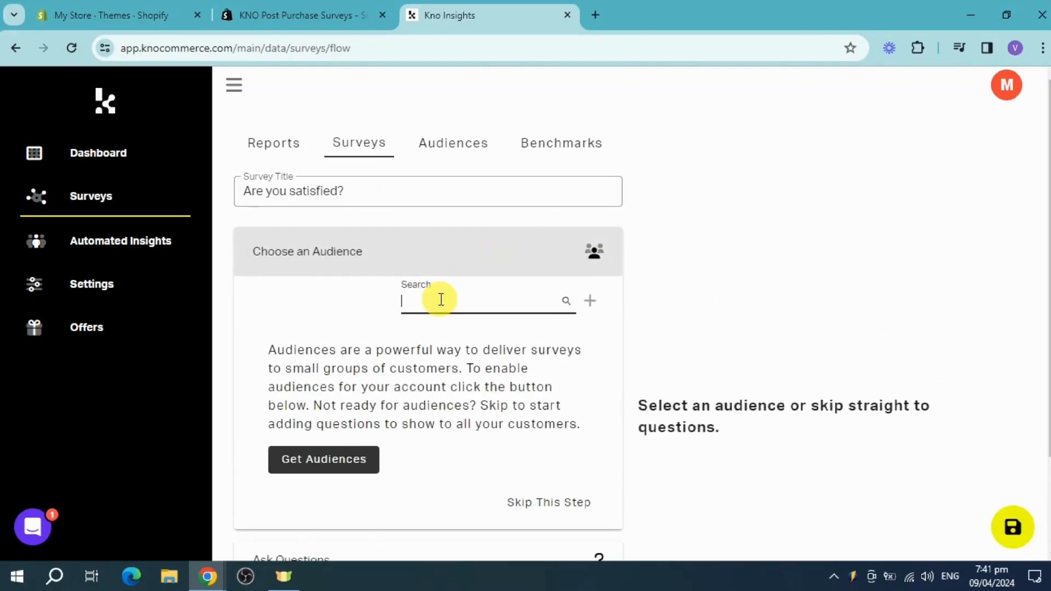
click(355, 465)
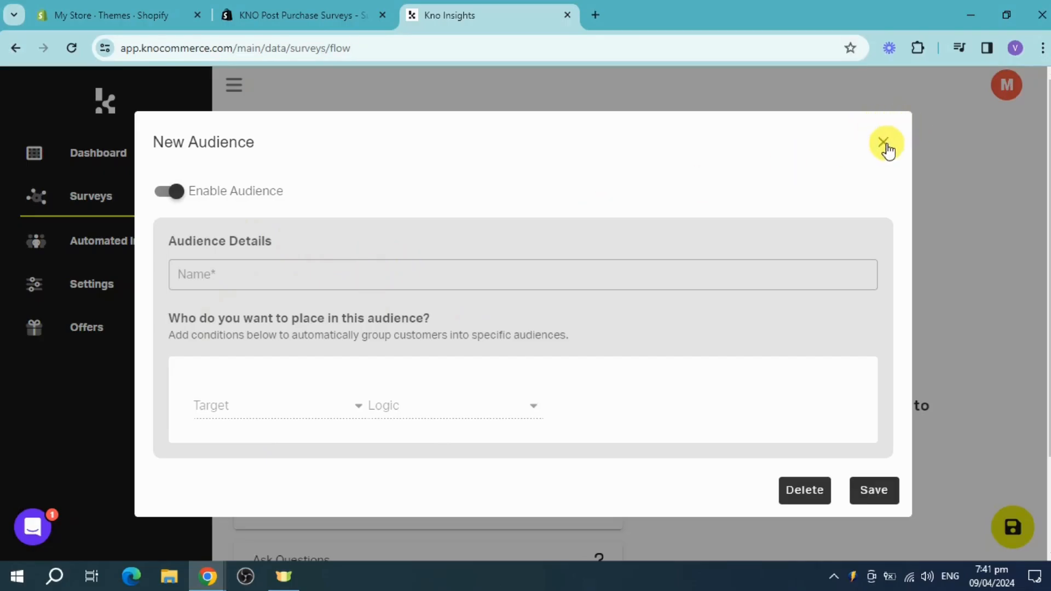
click(885, 146)
Skip the audience selection and add a Checkbox question to the survey
scroll(516, 323, down, 2)
click(549, 386)
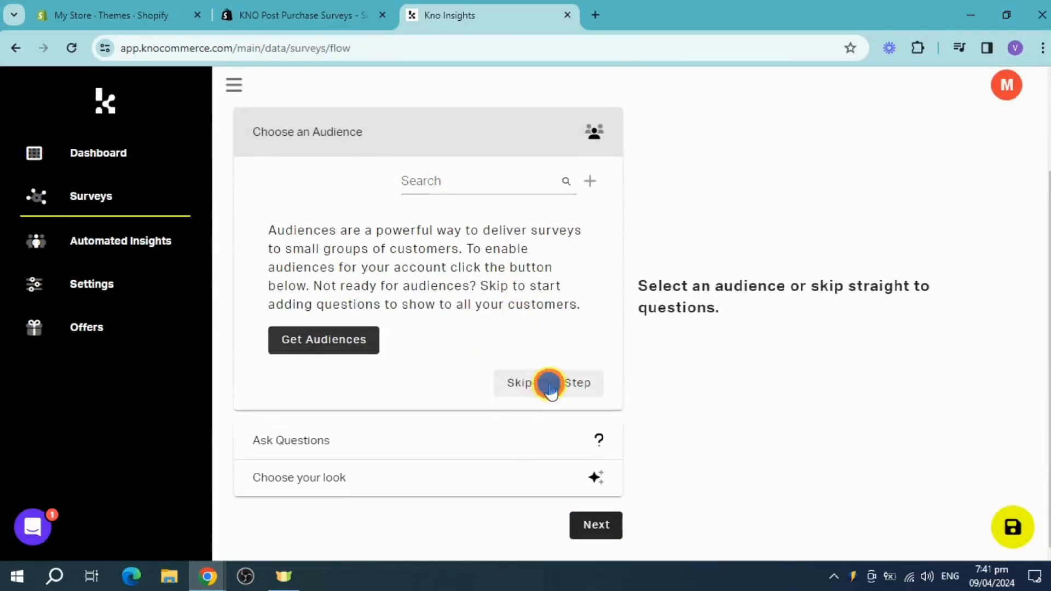
click(419, 320)
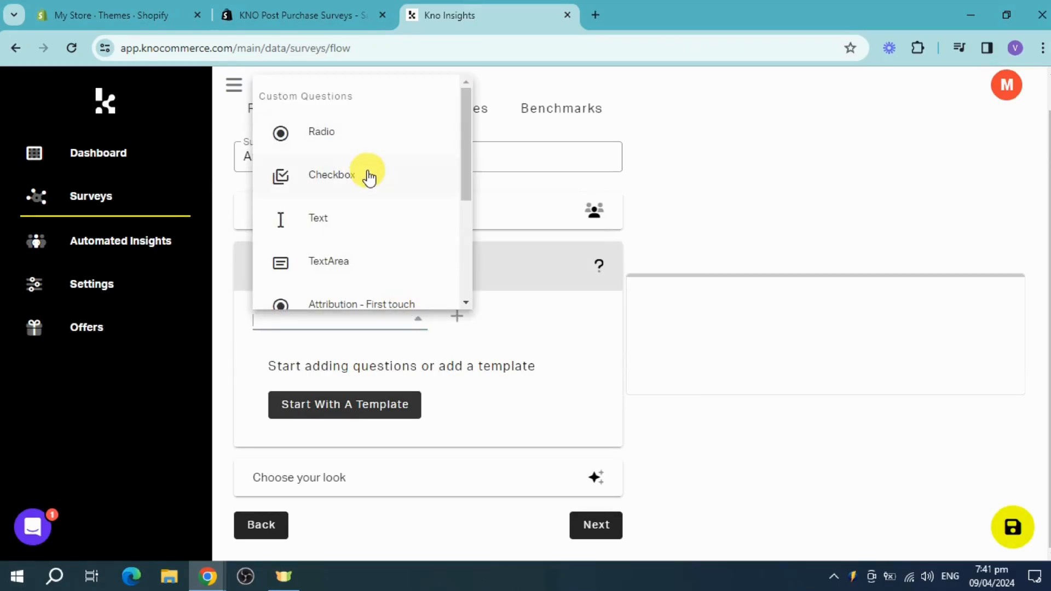
scroll(391, 232, down, 2)
scroll(339, 270, down, 2)
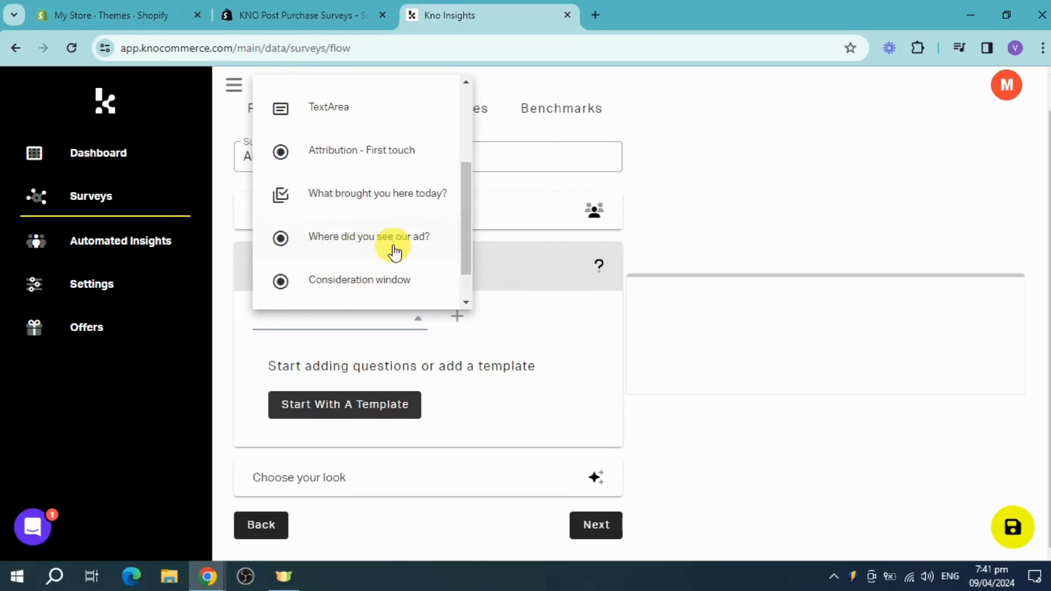
scroll(389, 260, up, 4)
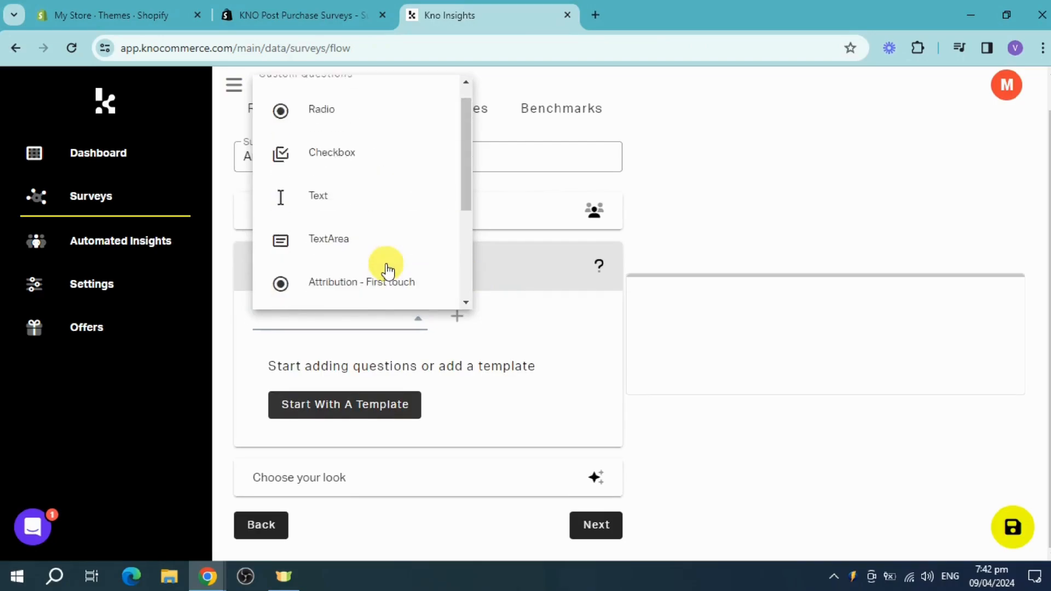
click(341, 177)
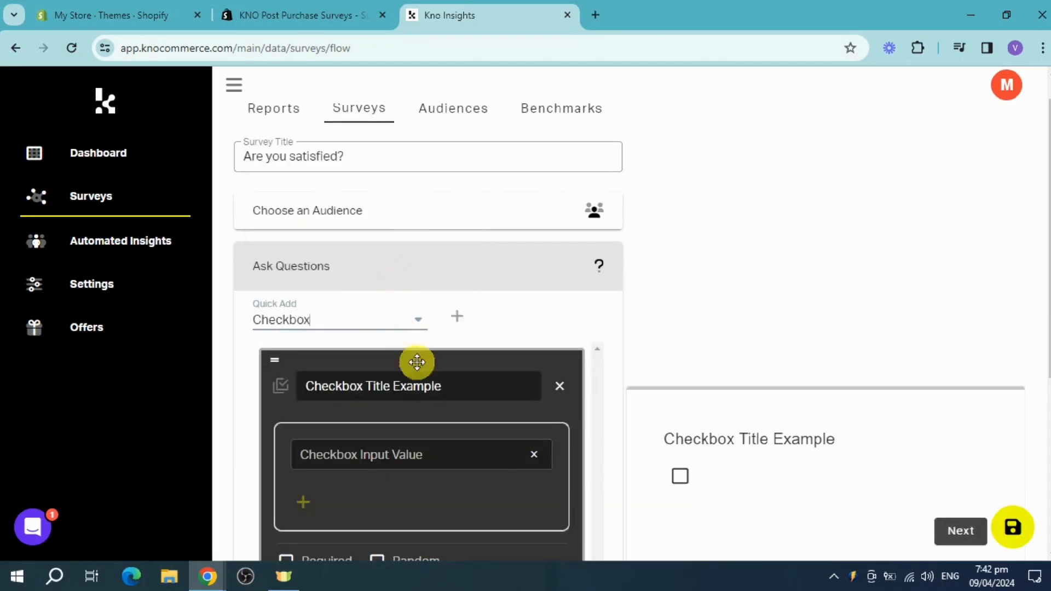
Change the checkbox question's title to "What do you think of our product?"
scroll(433, 388, down, 1)
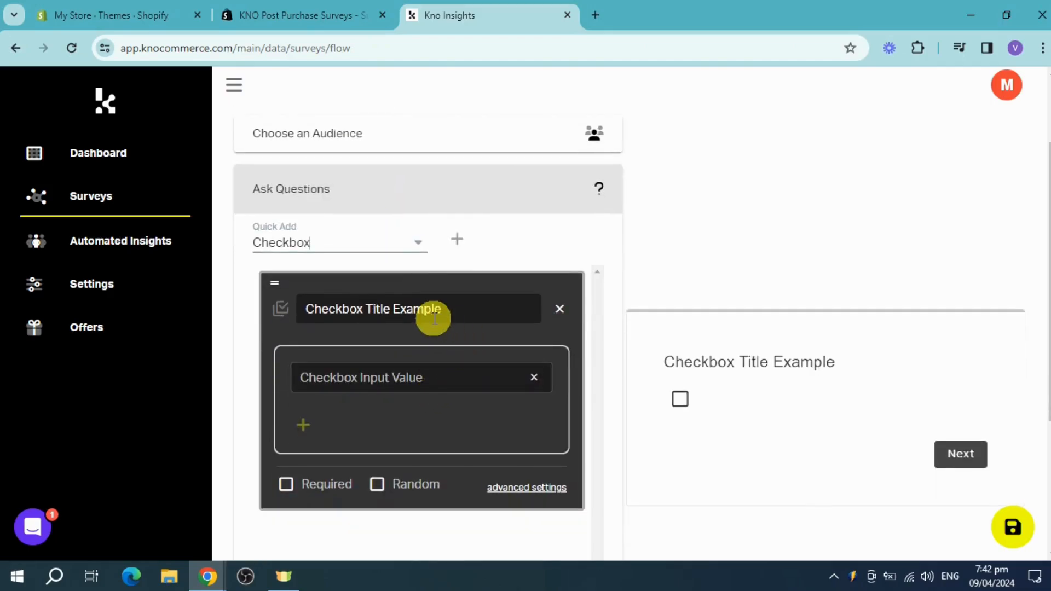
click(461, 312)
key(ctrl+a)
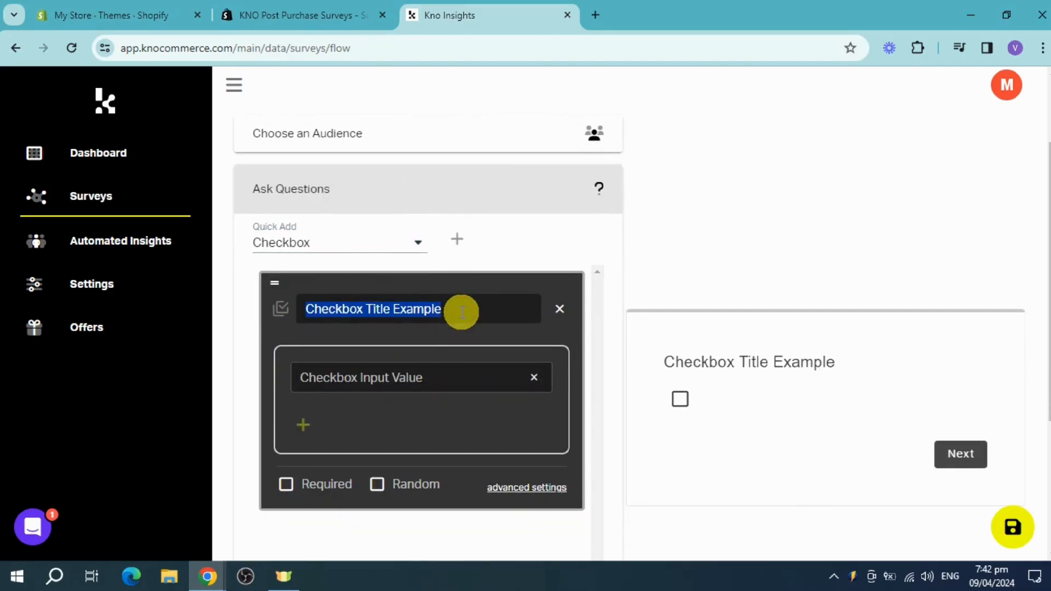
text(A)
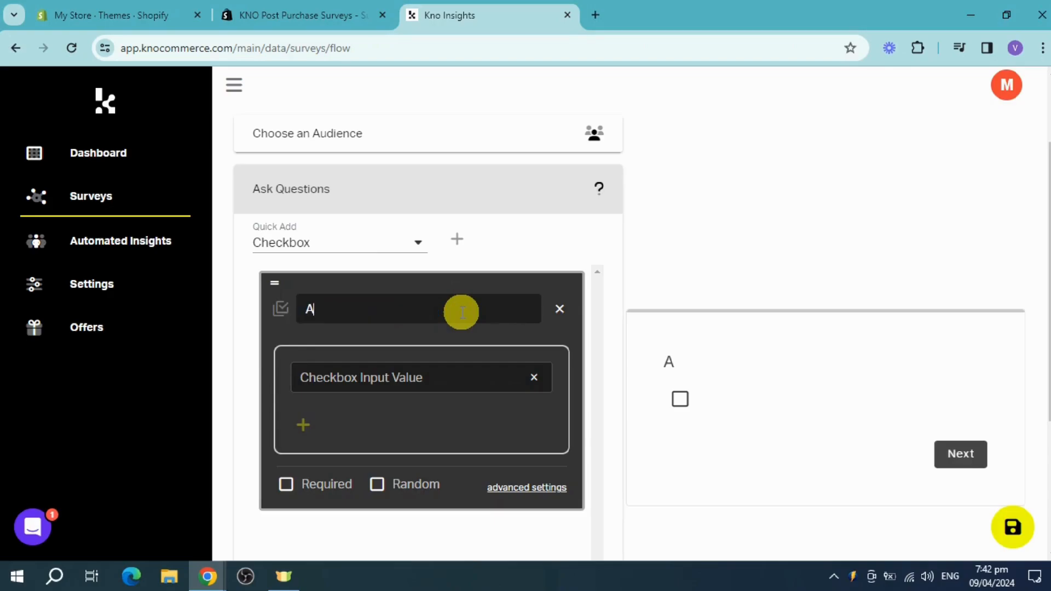
text(r)
key(BackSpace)
key(BackSpace)
text(What do you think of our product?)
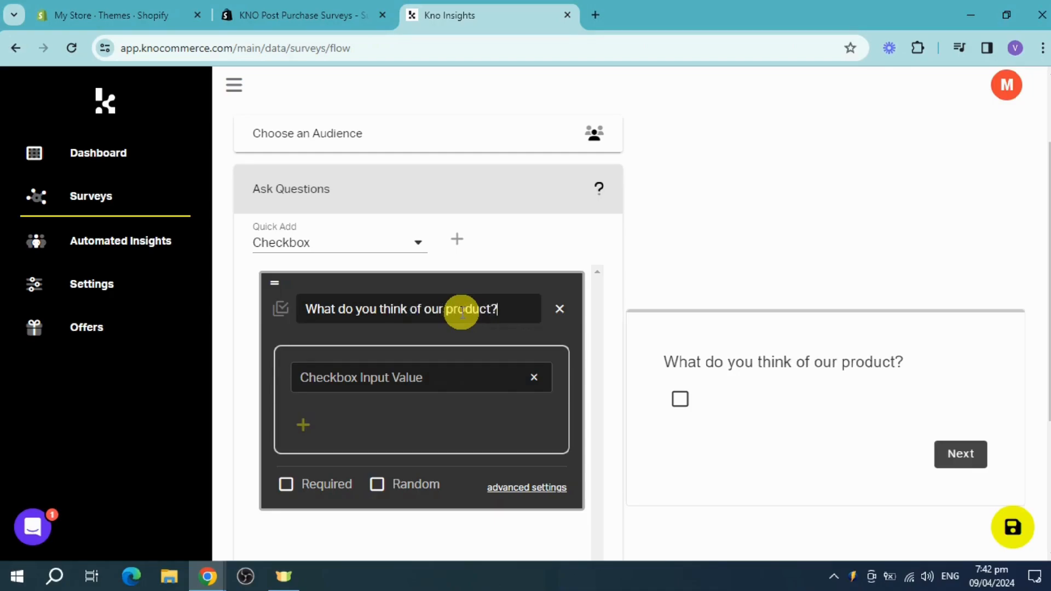
Fill in the checkbox question's four answer options as Best, Good, Fair and Bad
click(413, 384)
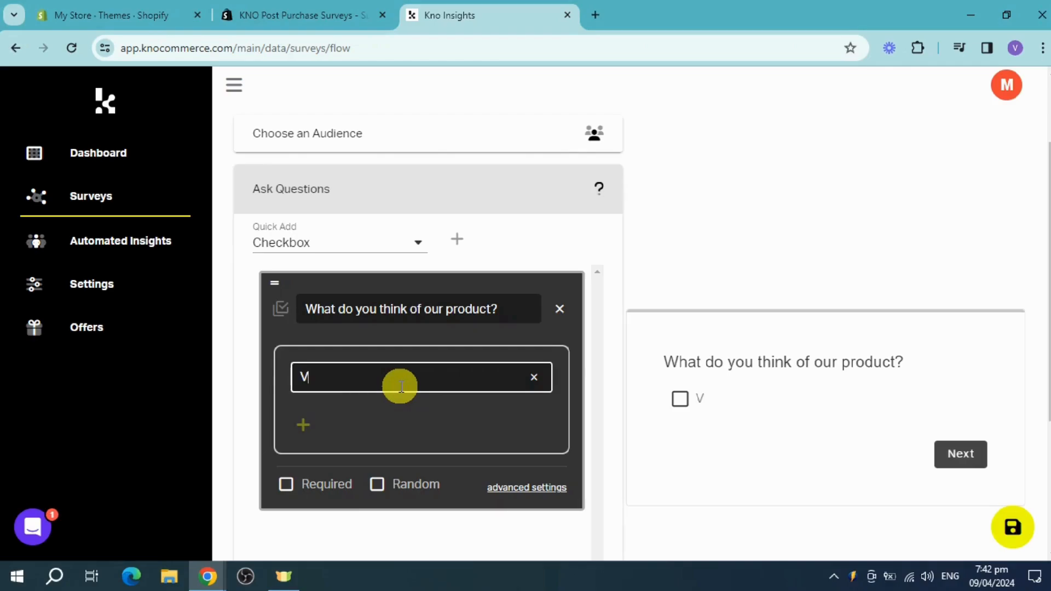
key(Return)
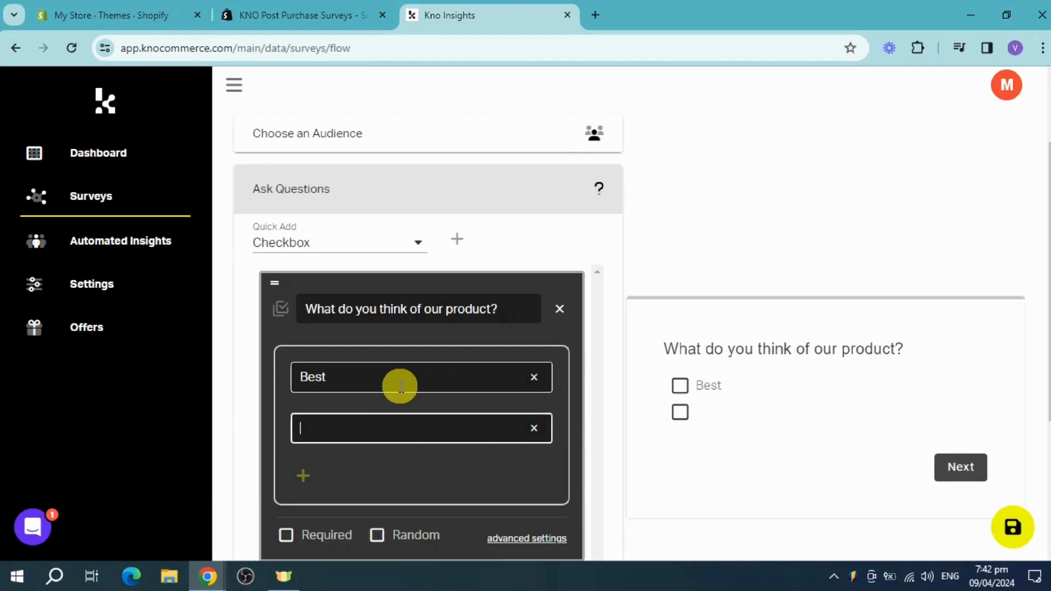
key(Return)
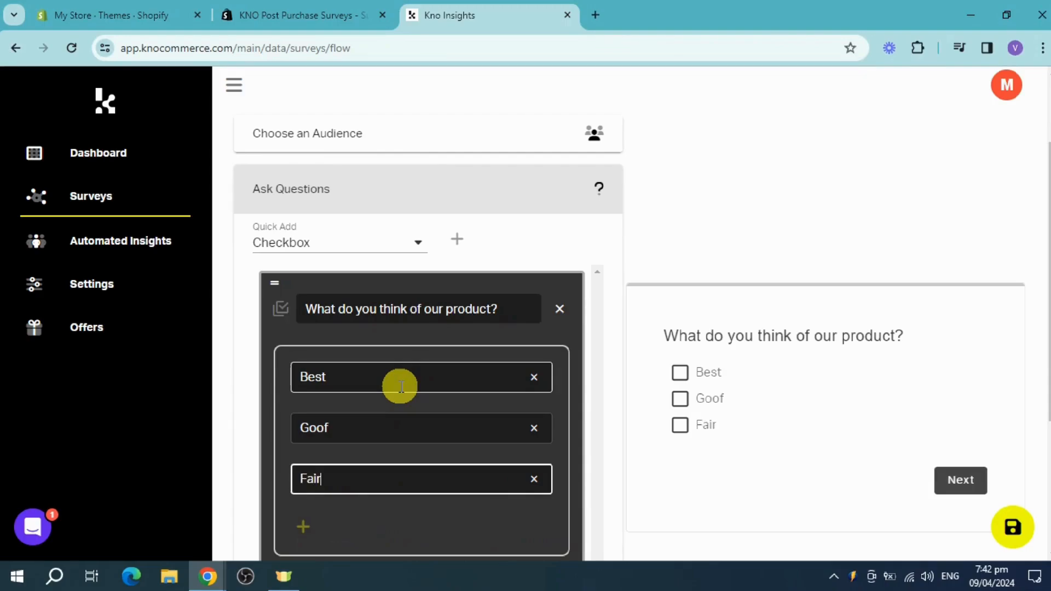
key(Return)
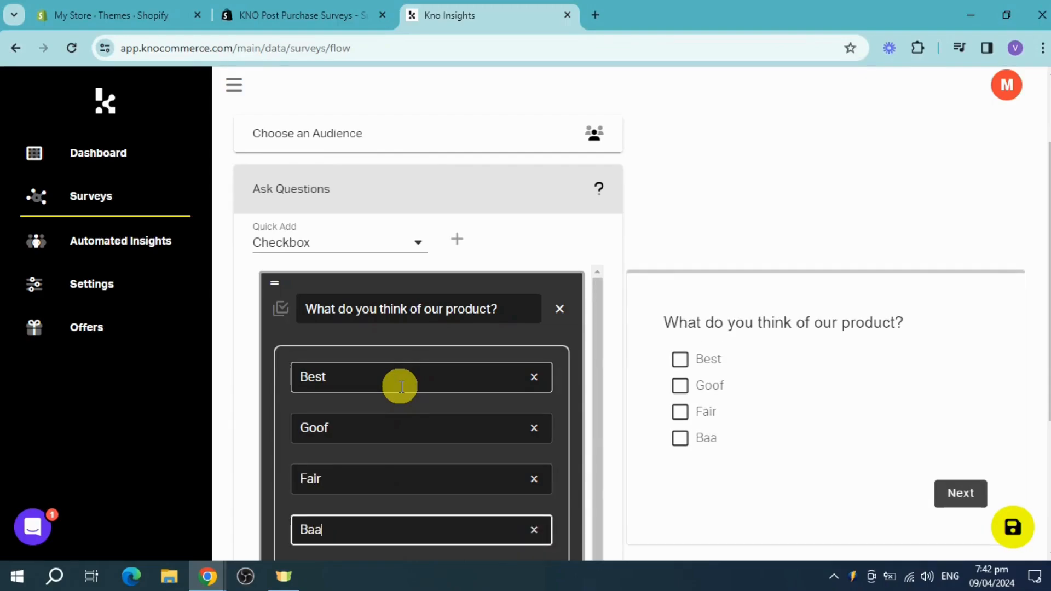
text(Bad)
click(367, 432)
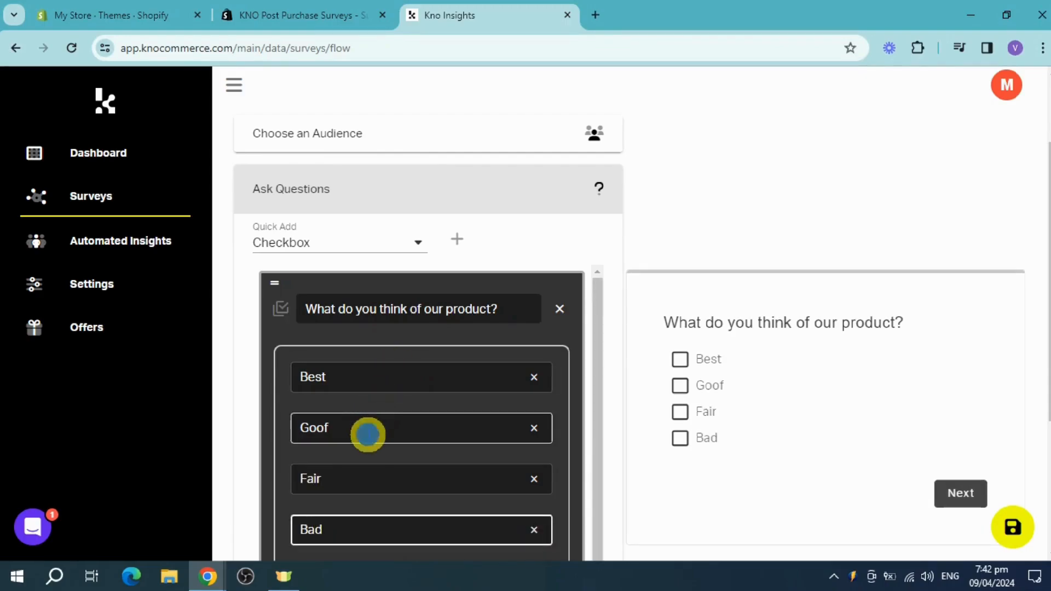
text(d)
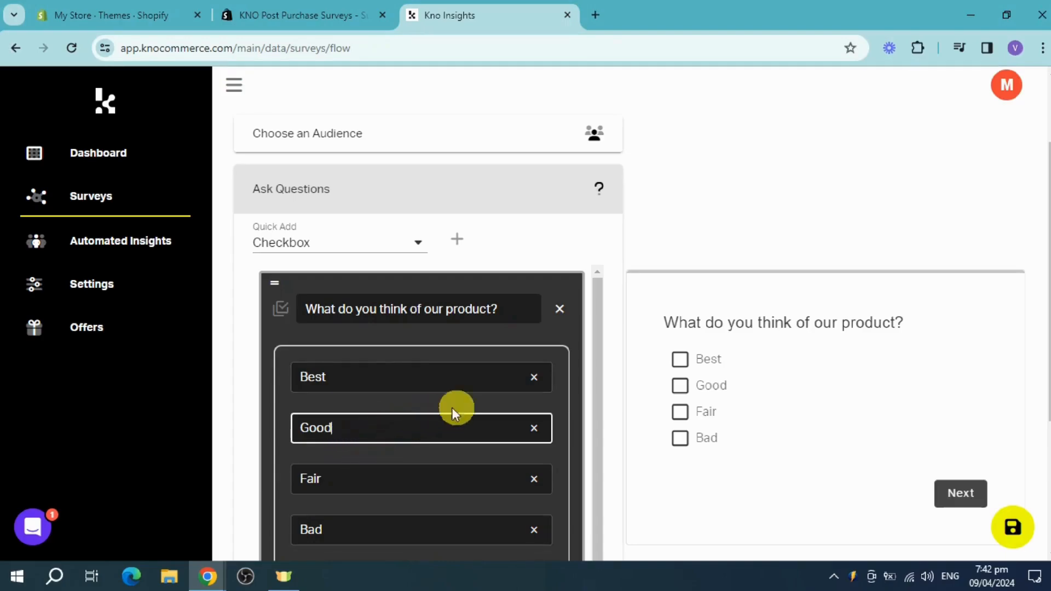
Make the checkbox question required and open the survey's look settings
scroll(750, 414, down, 4)
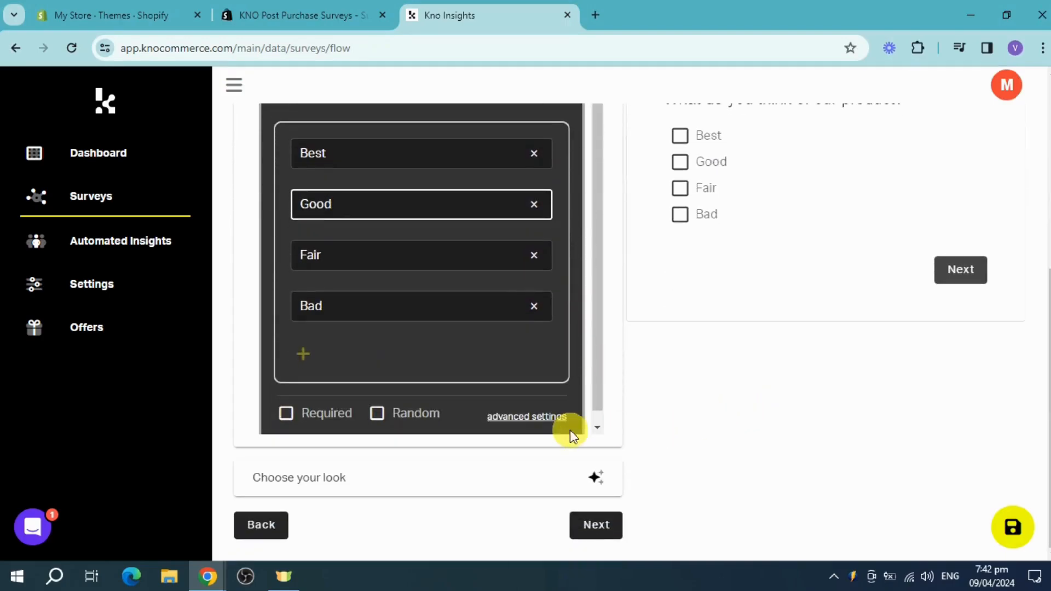
click(306, 416)
click(474, 487)
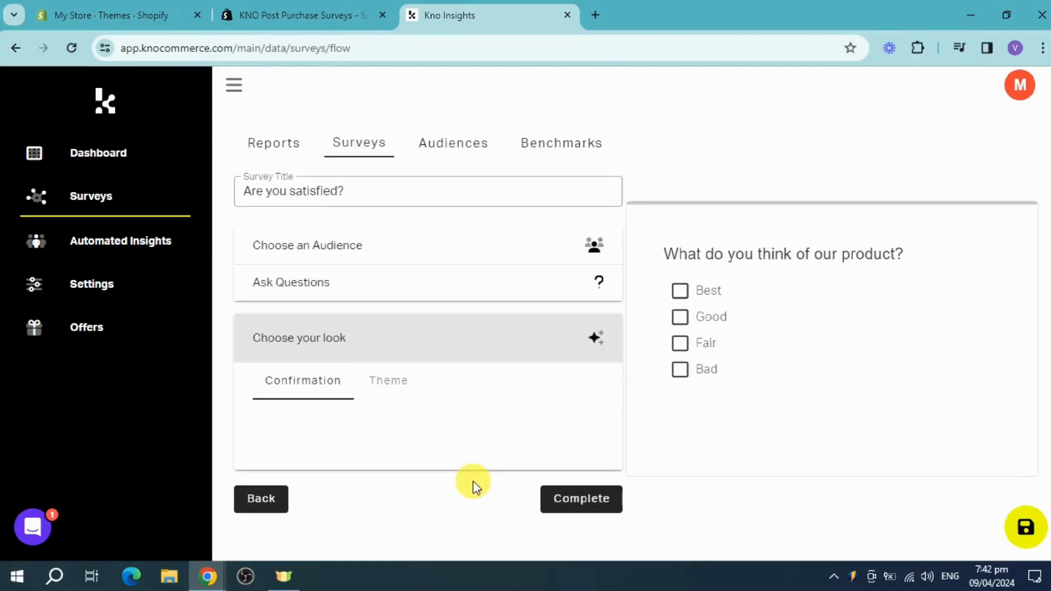
Enable the dark theme for the survey and review the remaining color and navigation text settings
click(397, 394)
scroll(444, 416, down, 1)
click(268, 350)
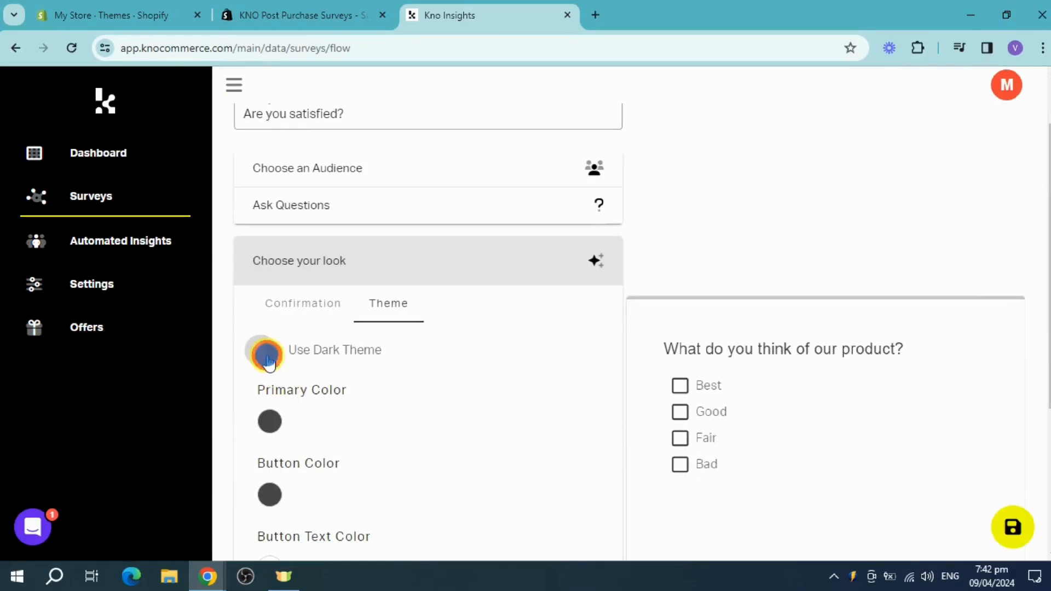
scroll(424, 413, down, 1)
scroll(392, 422, down, 2)
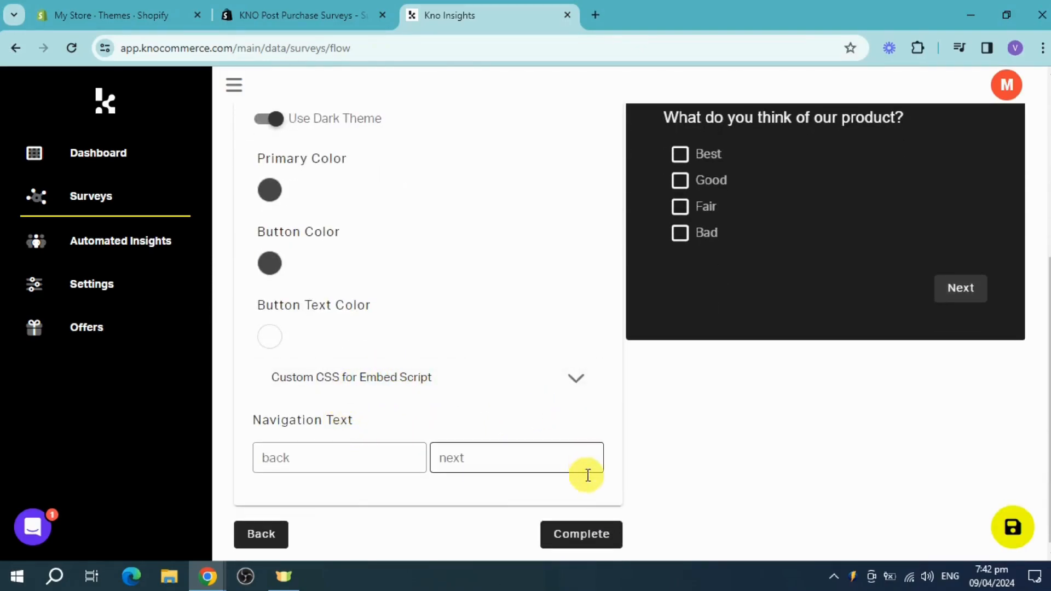
scroll(841, 268, up, 2)
scroll(842, 421, down, 2)
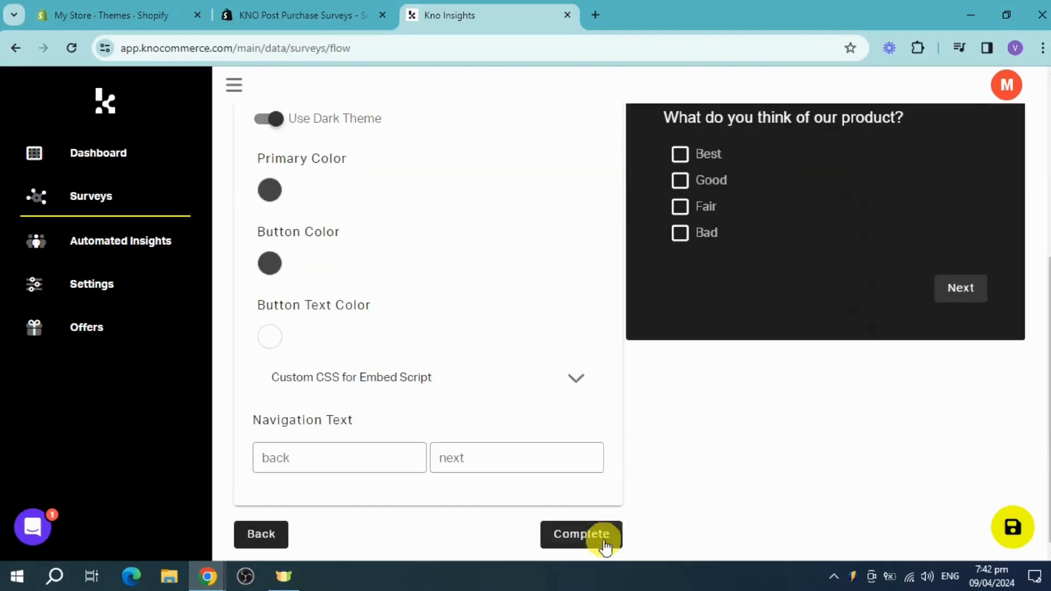
Complete the survey and publish it to the Shopify confirmation screen
click(604, 536)
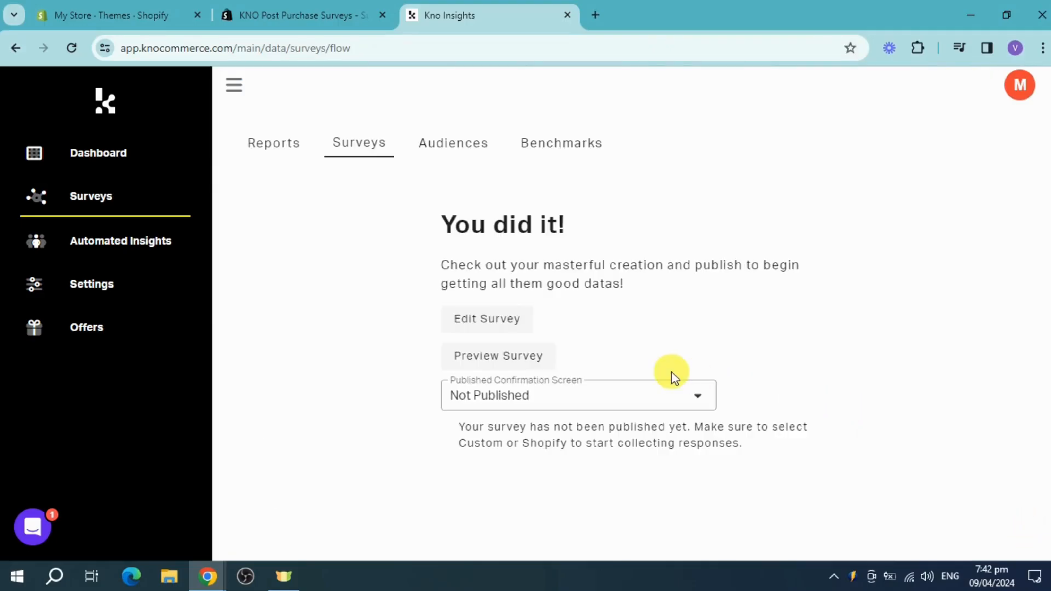
click(660, 399)
click(521, 436)
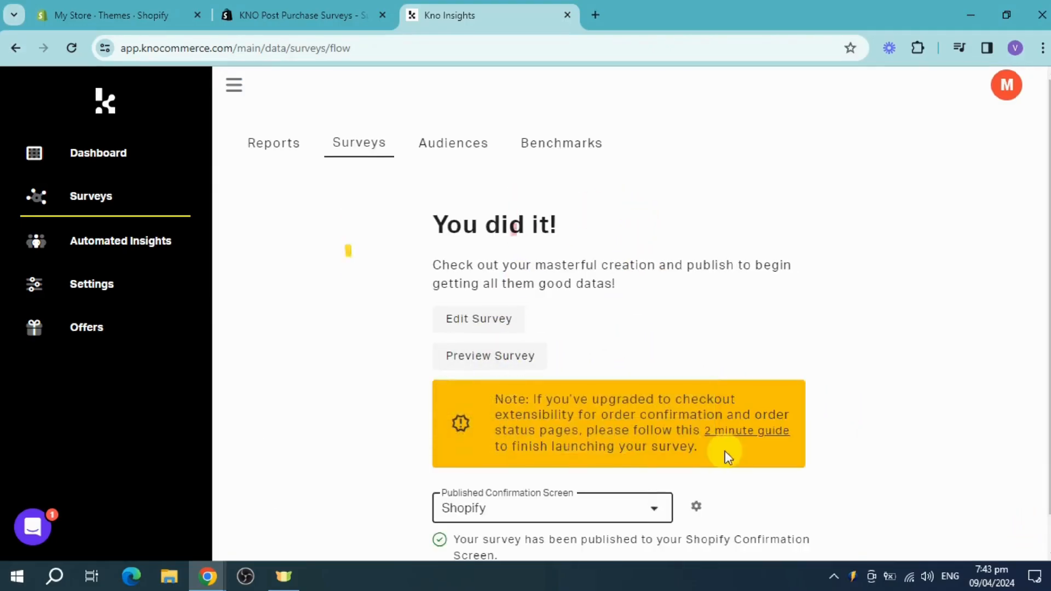